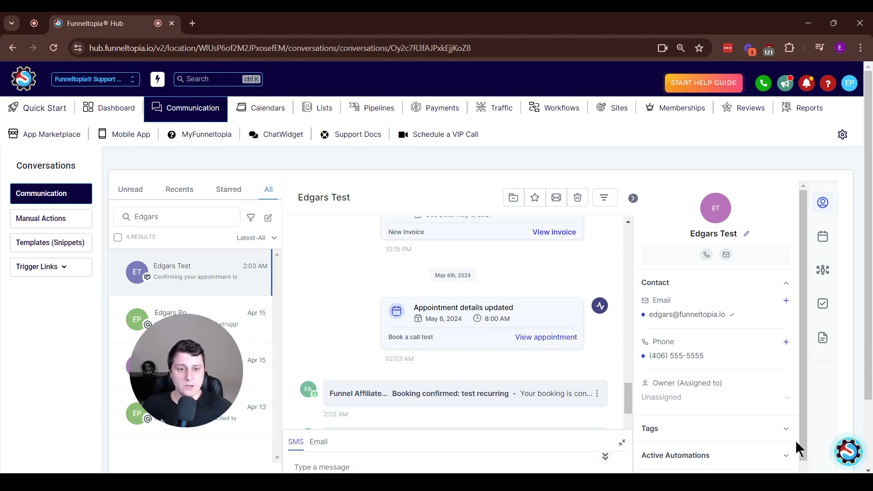
Step: Open the floating support widget beside the Edgars Test conversation to show its help options
{"action": "left_click", "coordinate": [848, 450]}
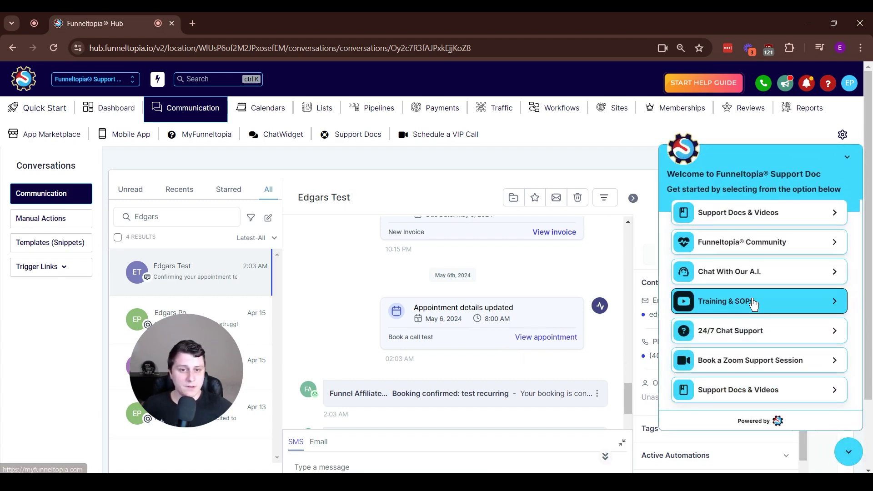